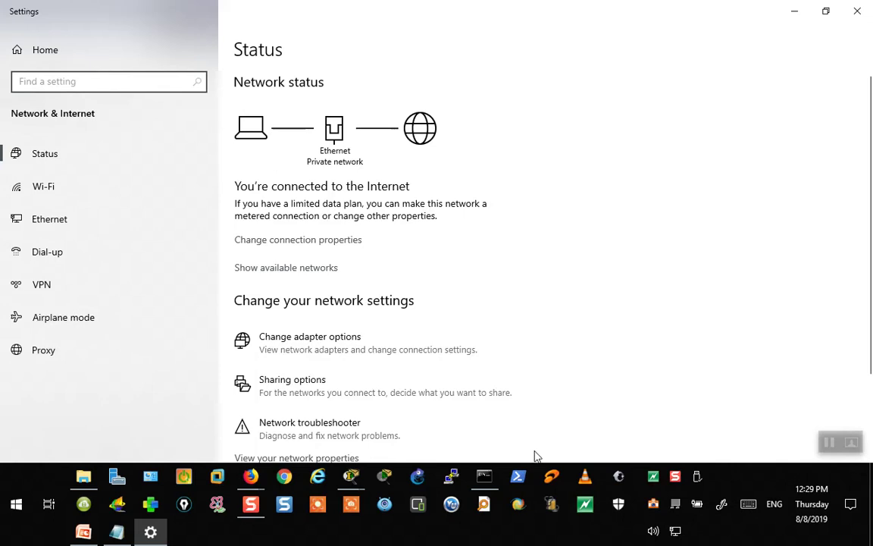
- Open the Ethernet adapter's status and view its network connection details
click(310, 342)
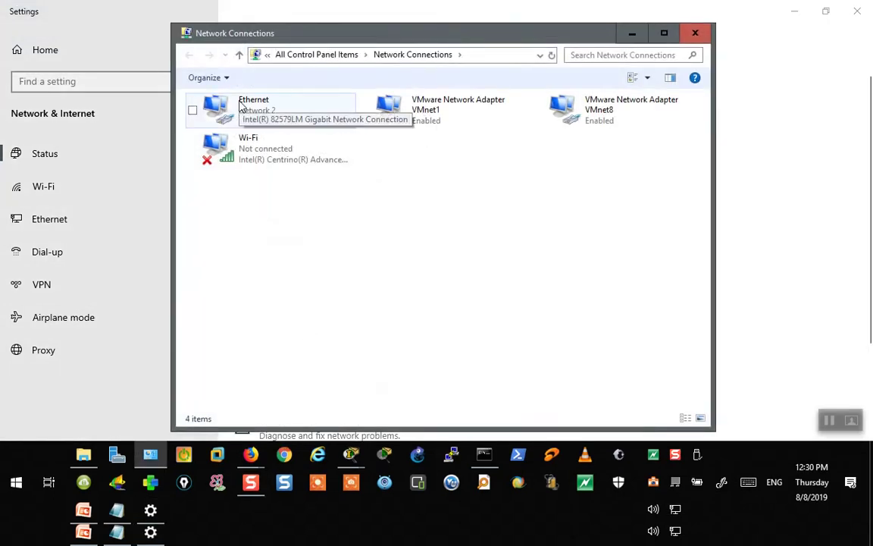
double_click(250, 106)
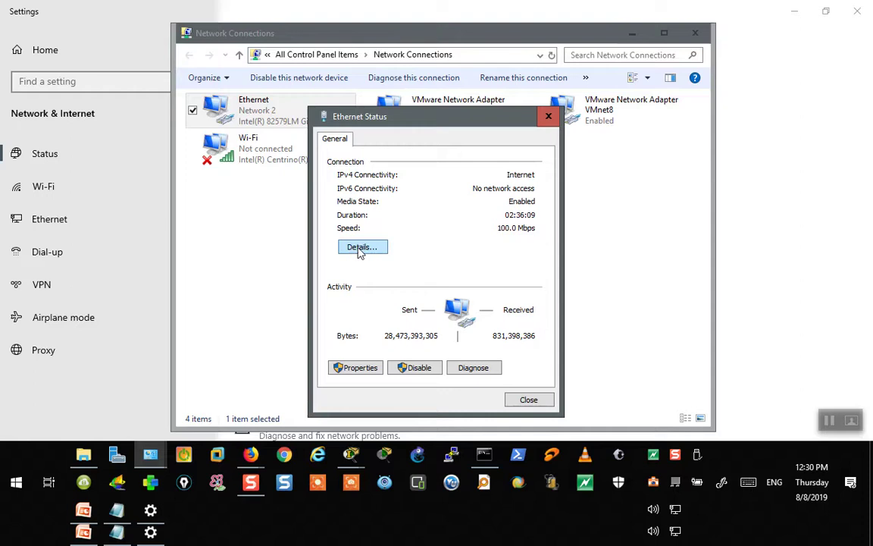
click(360, 247)
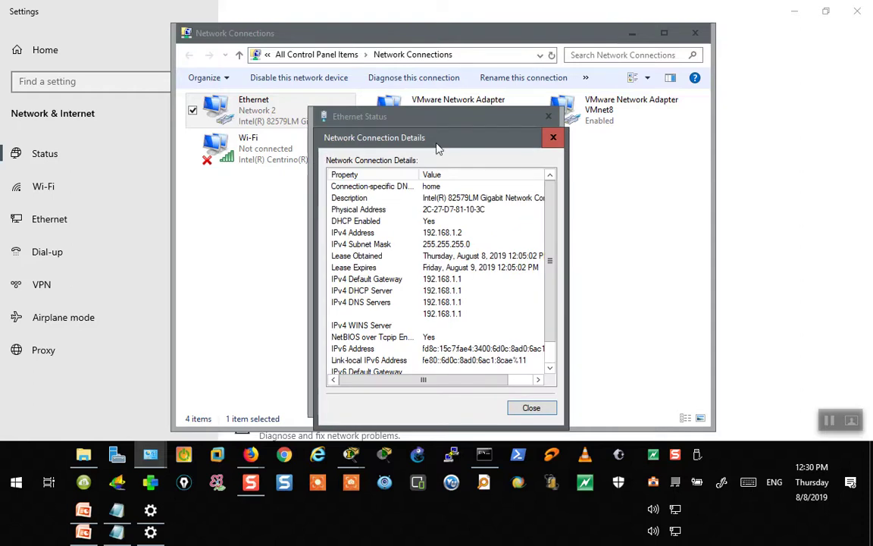
drag(438, 142, 433, 100)
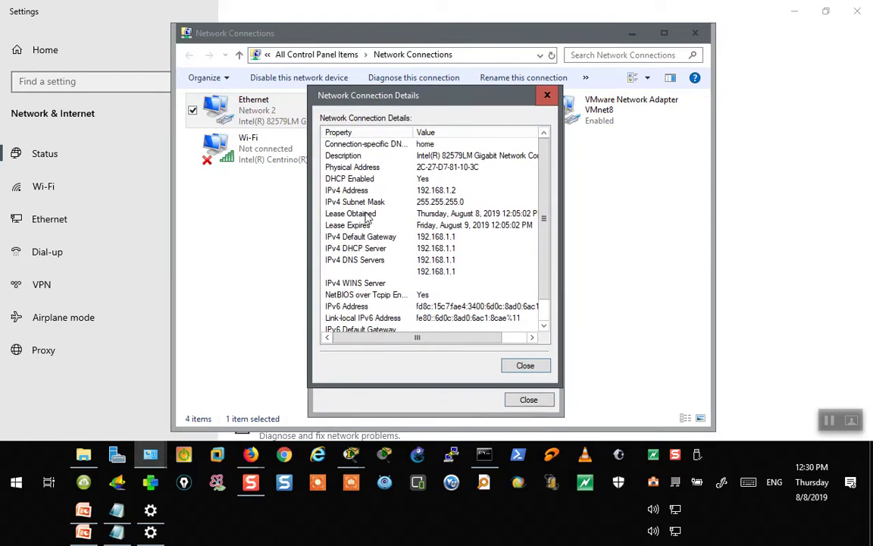
click(253, 111)
double_click(256, 111)
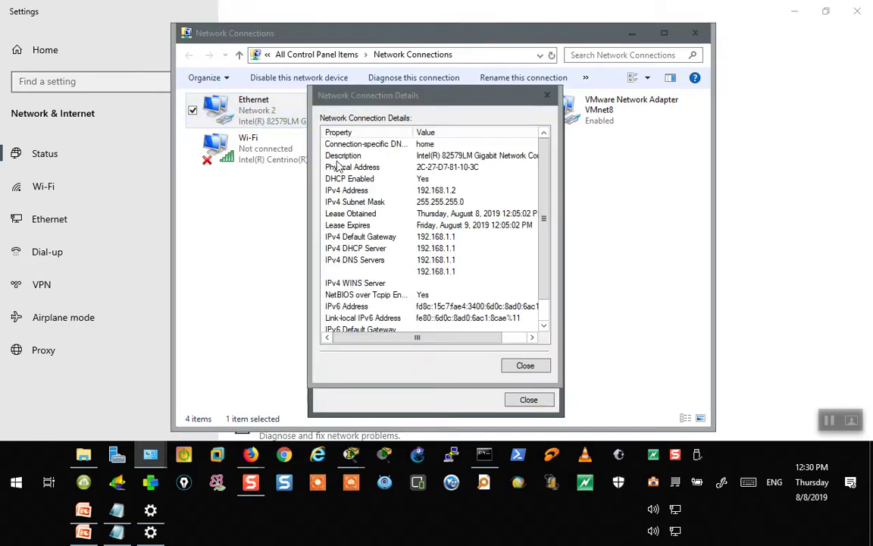
click(518, 364)
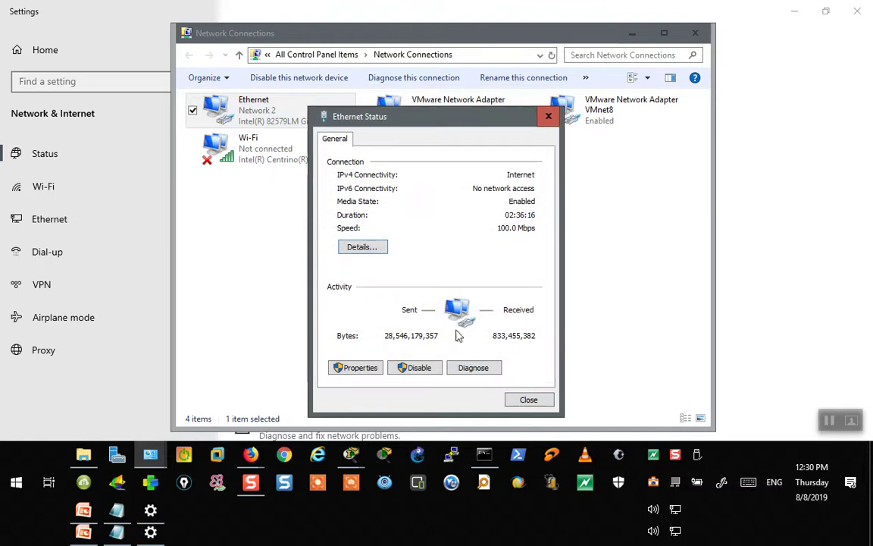
- Inspect the Ethernet adapter's IPv4 properties and close them without changes
click(357, 367)
double_click(457, 271)
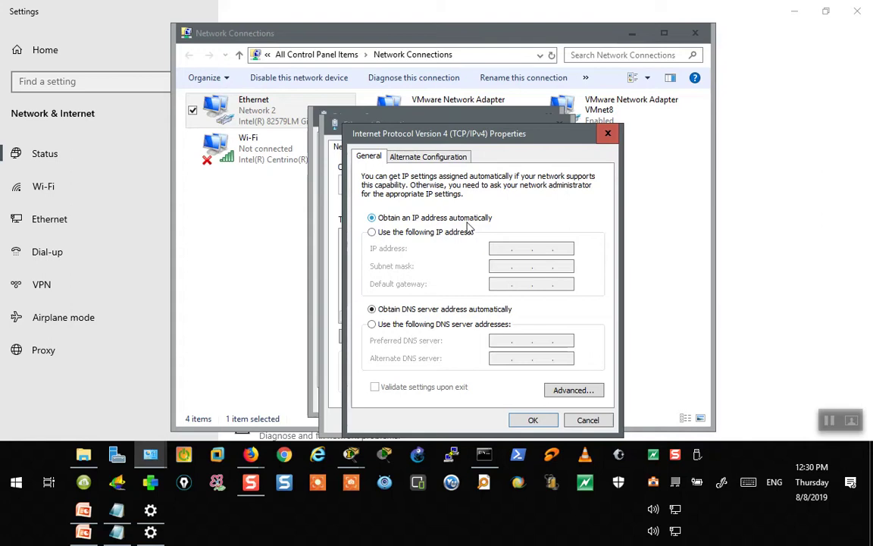
key(Escape)
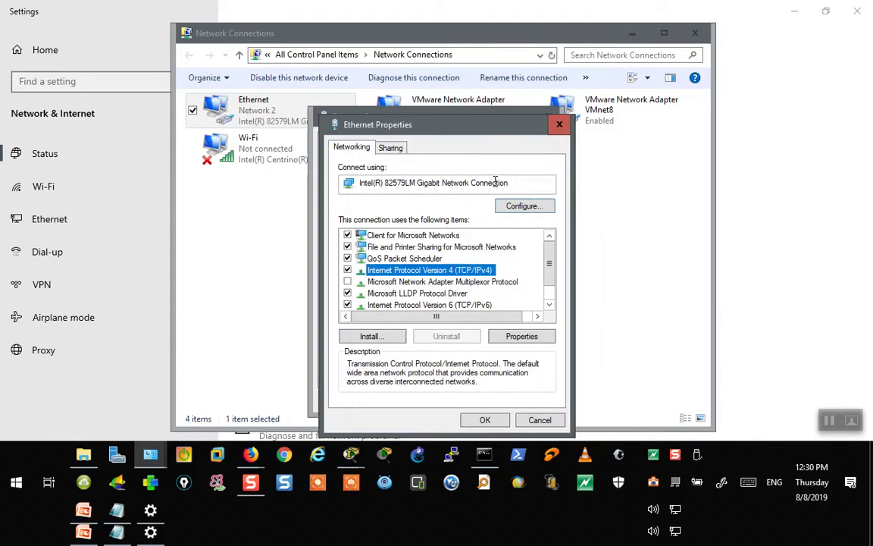
click(560, 124)
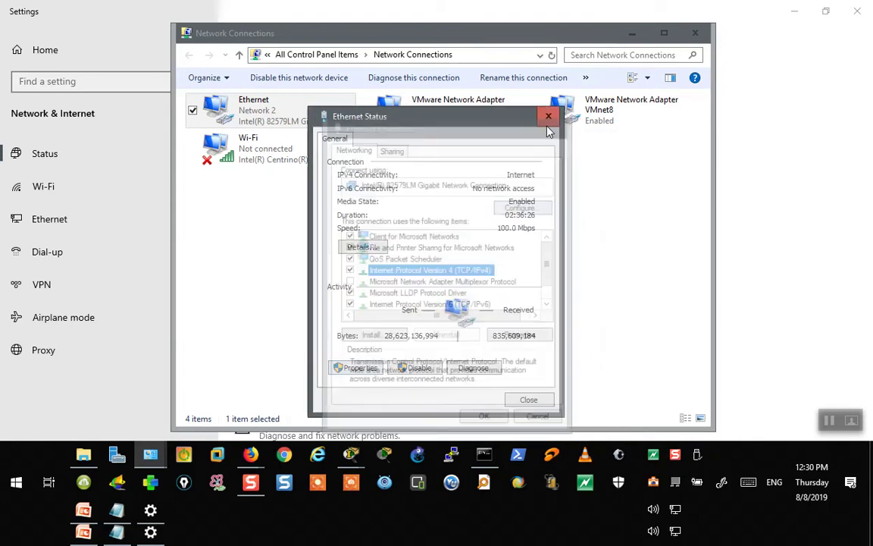
- Read the IPv4 default gateway 192.168.1.1 and DHCP server, then bring Firefox's Google window forward
click(363, 250)
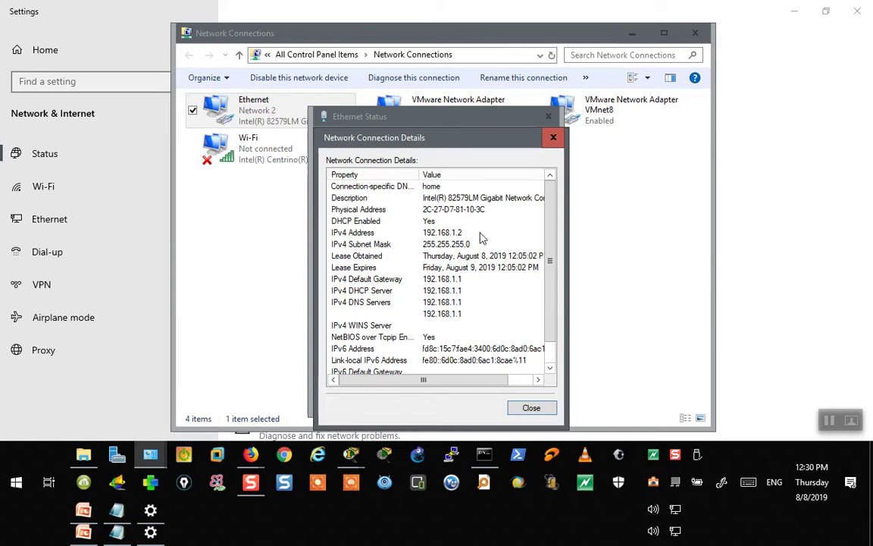
click(428, 280)
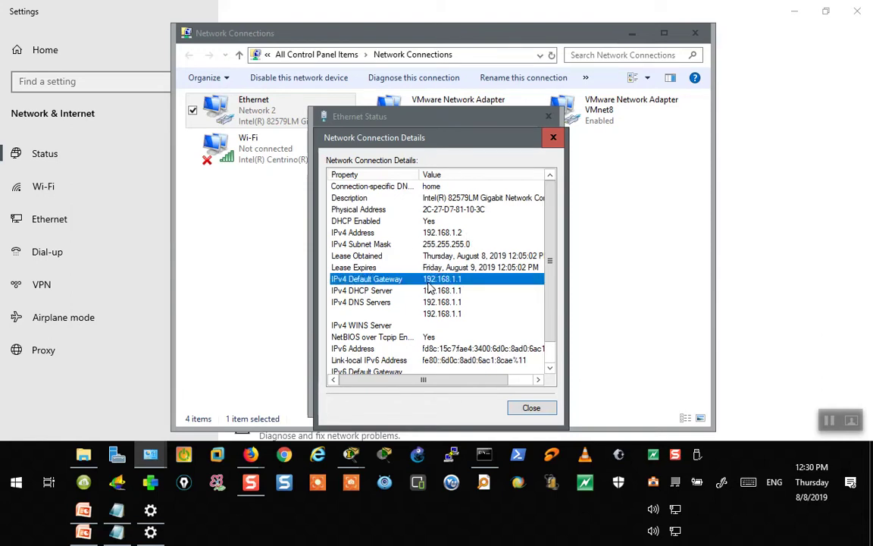
click(370, 292)
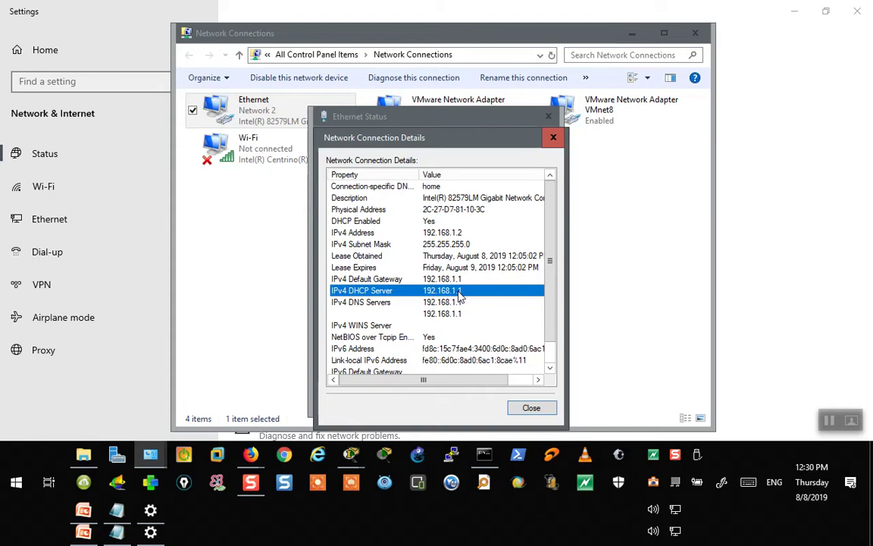
mouse_move(251, 454)
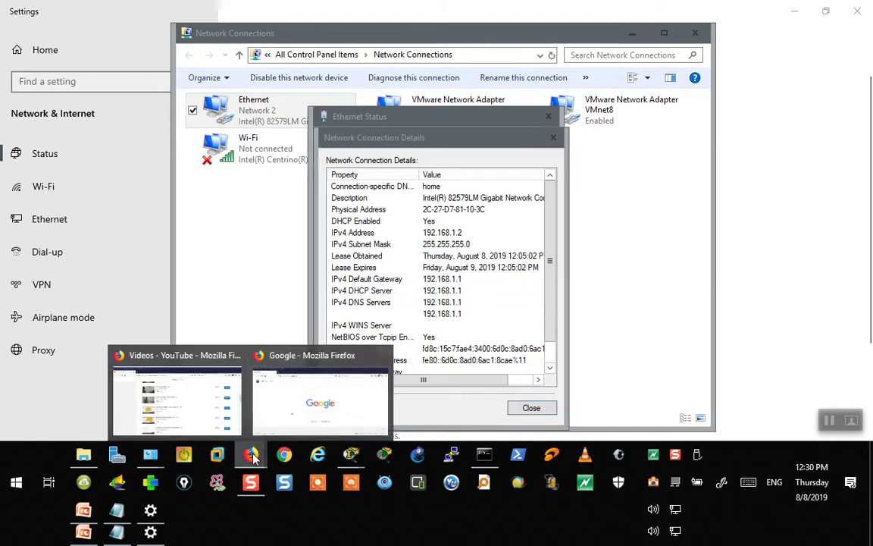
click(305, 343)
- Browse to 192.168.1.1 and accept the certificate risk to reach the router page
click(237, 56)
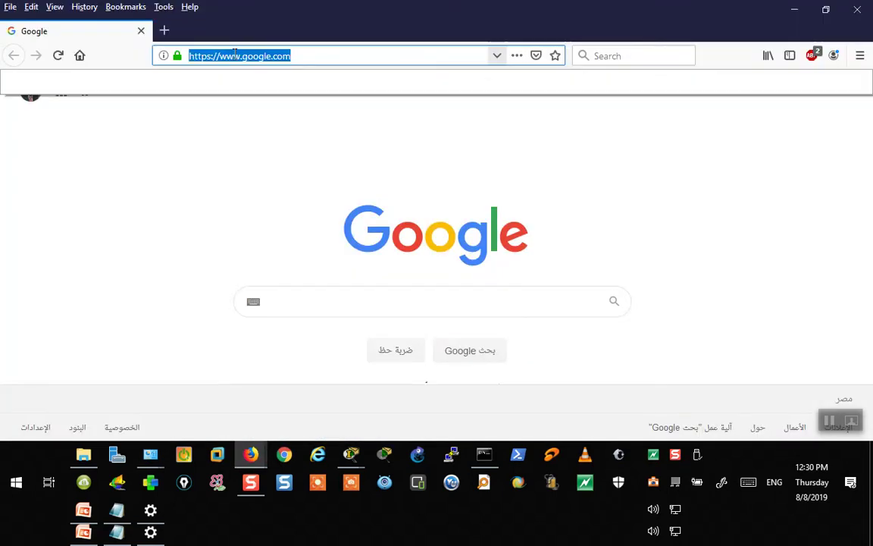
text(192)
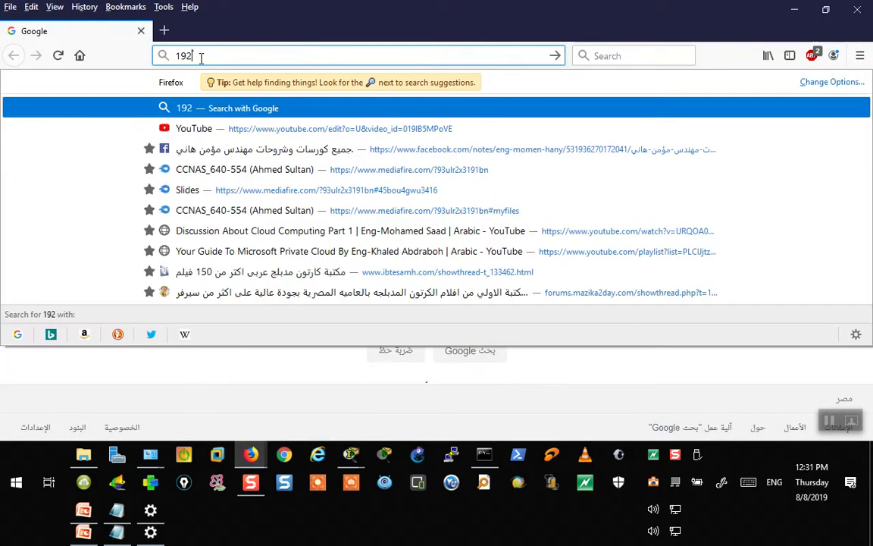
text(.168.1.1)
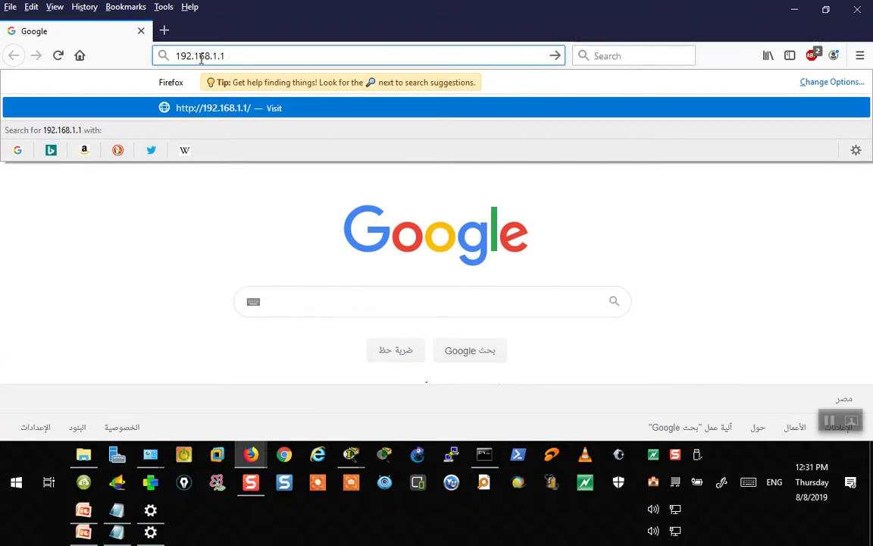
key(Return)
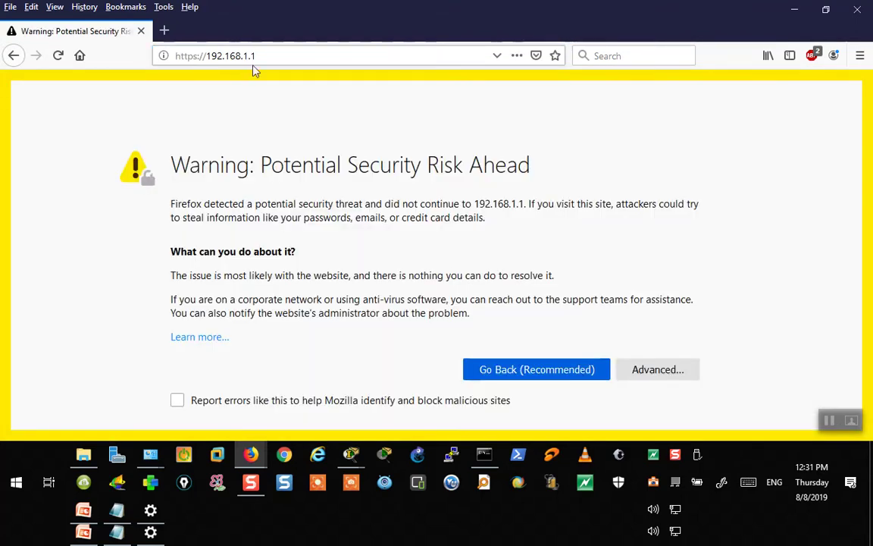
click(646, 373)
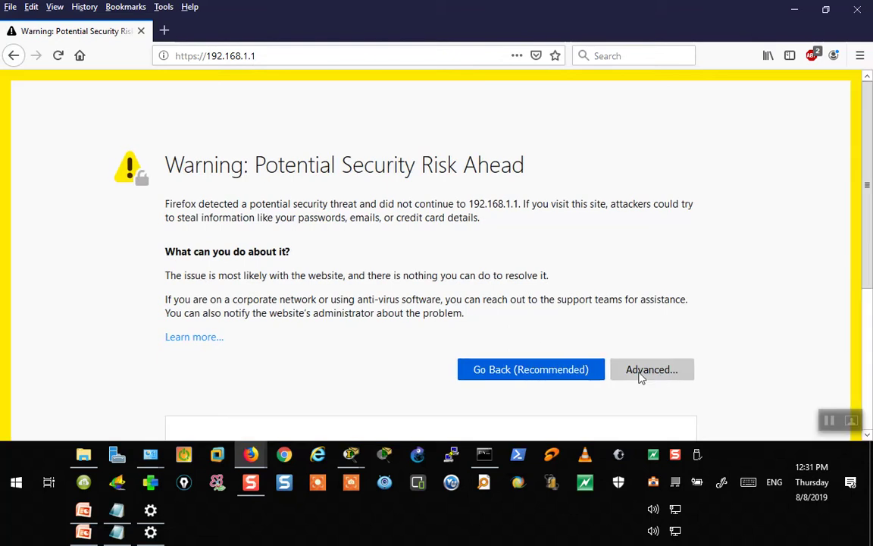
scroll(422, 367, down, 5)
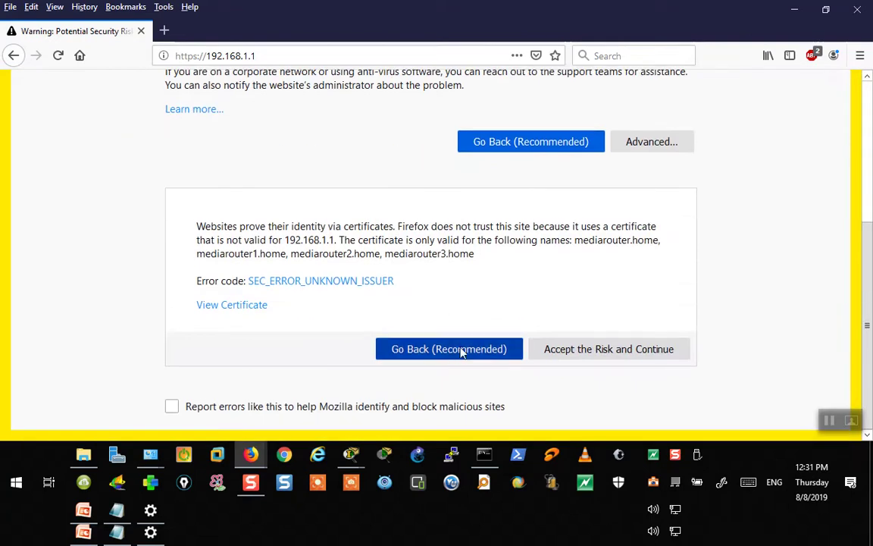
click(585, 349)
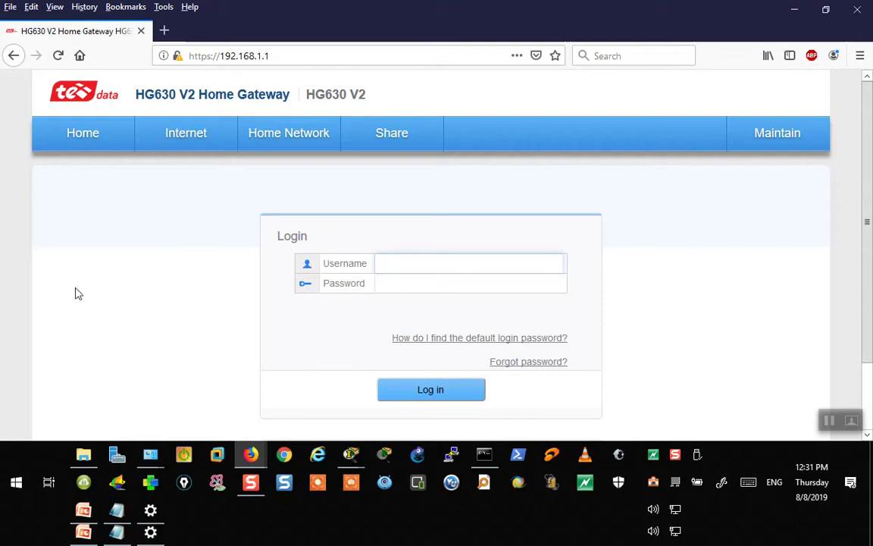
- Try logging in as admin with a guessed password (rejected, 2 attempts left) and open a blank tab
key(Tab)
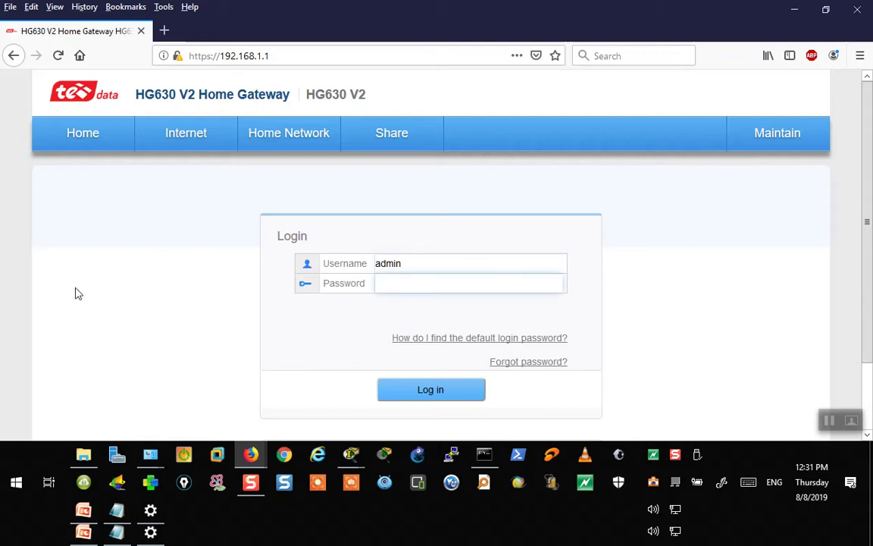
key(Return)
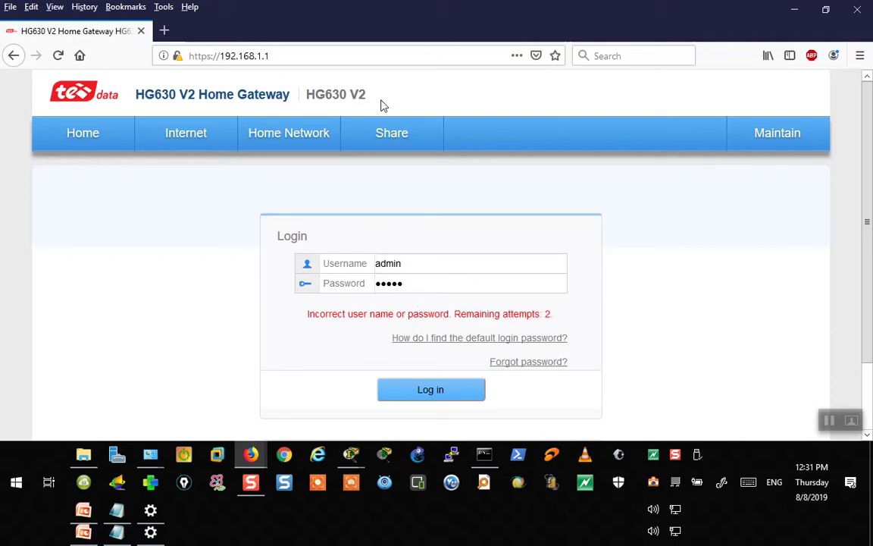
click(165, 31)
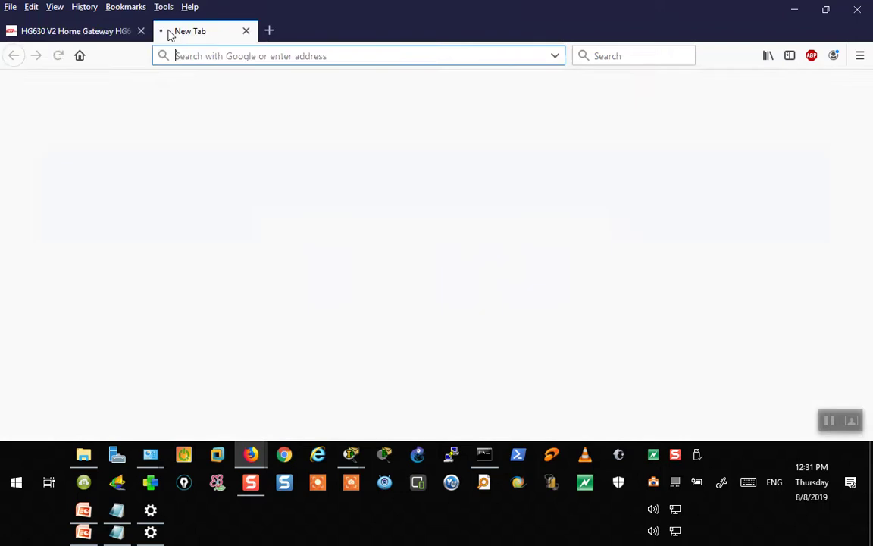
click(127, 32)
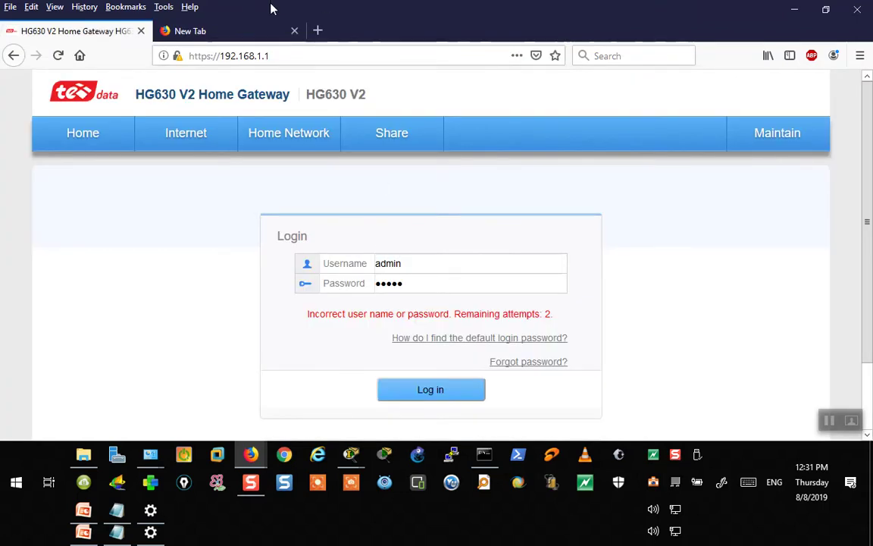
click(259, 29)
click(78, 34)
click(218, 32)
click(90, 32)
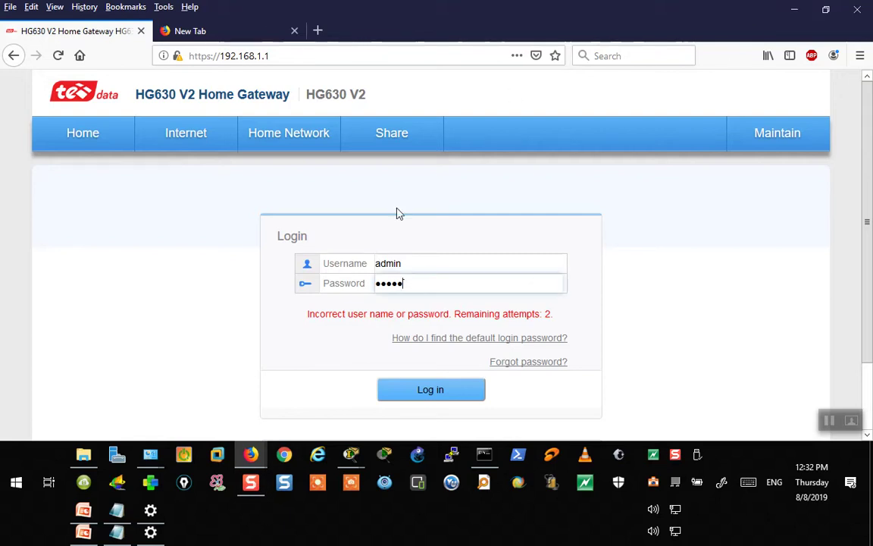
click(261, 27)
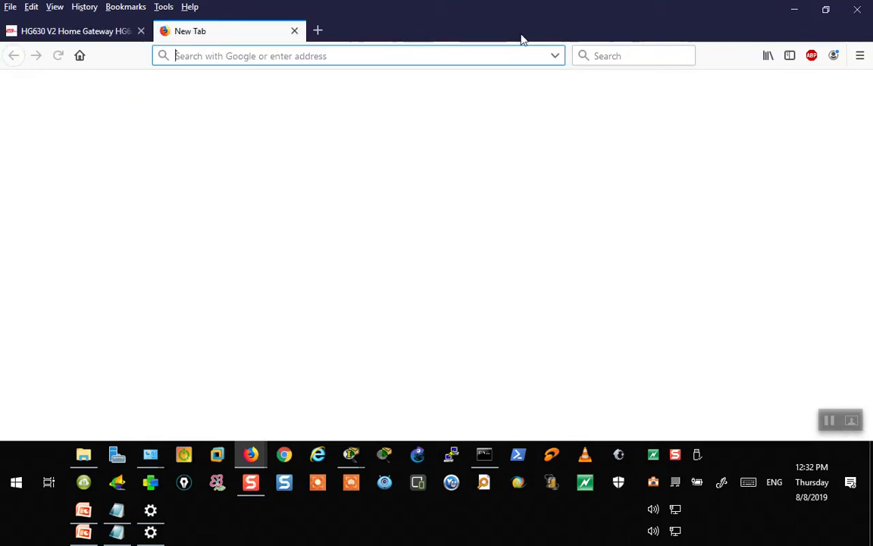
- Load the Google start page in the new tab
click(80, 55)
click(94, 32)
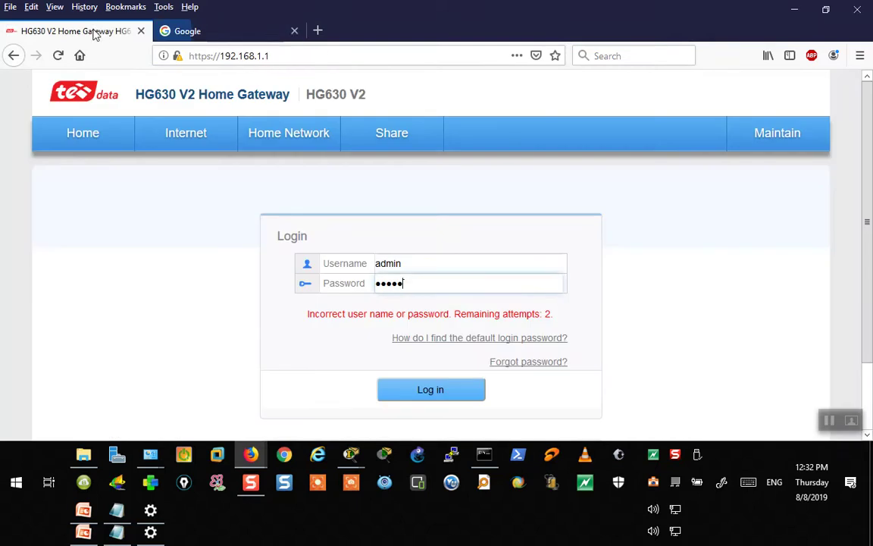
click(185, 32)
- Search Google for 'default user pass hg630', picking the 'default user password hg630 v2' suggestion
click(375, 300)
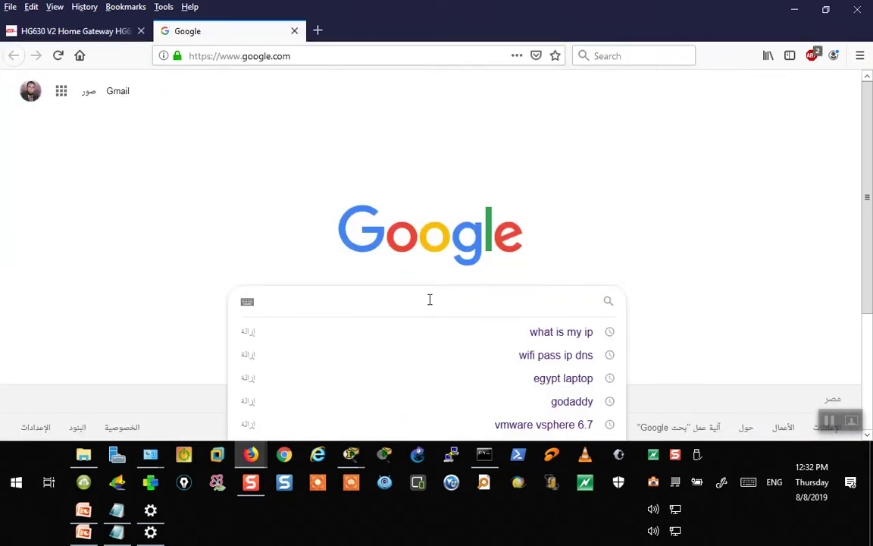
text(de)
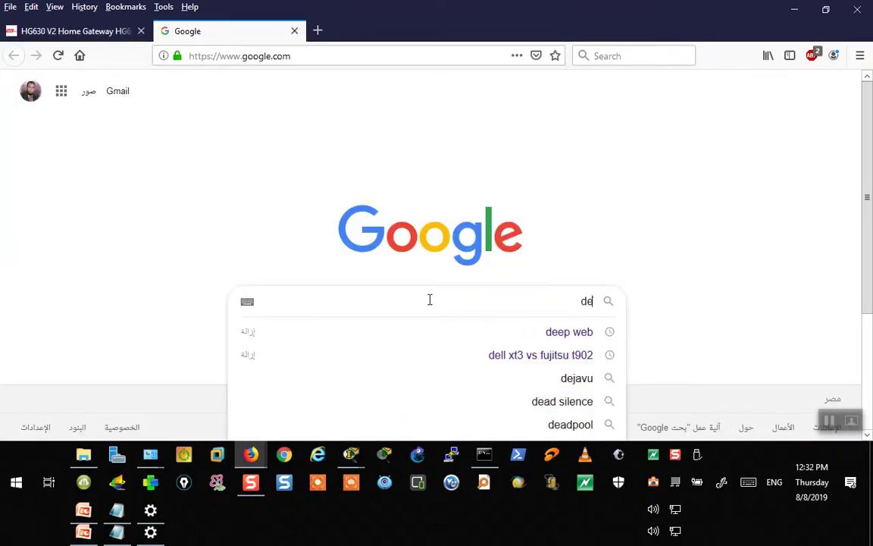
text(fault)
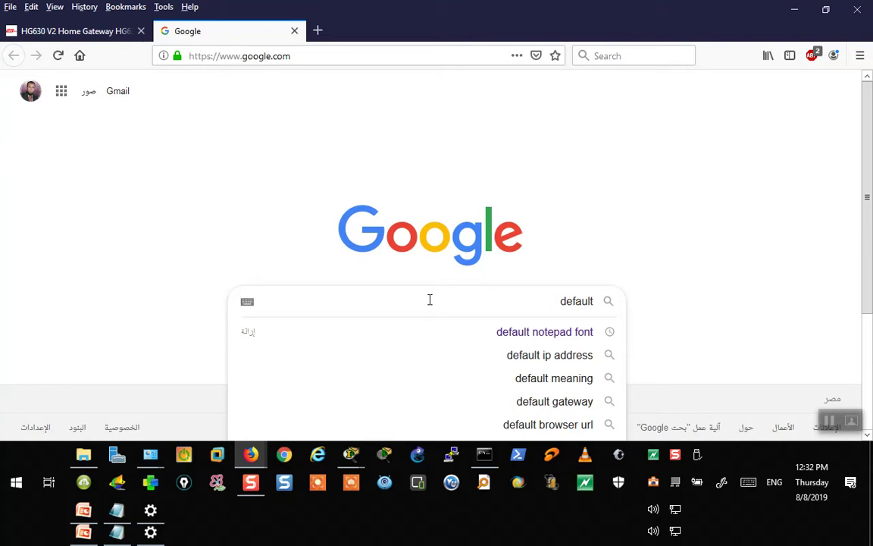
text(user)
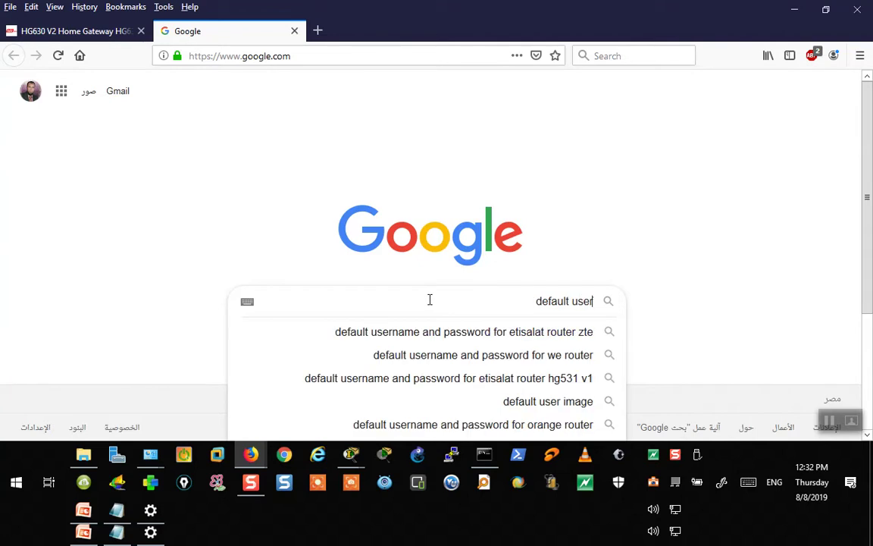
text( d)
key(BackSpace)
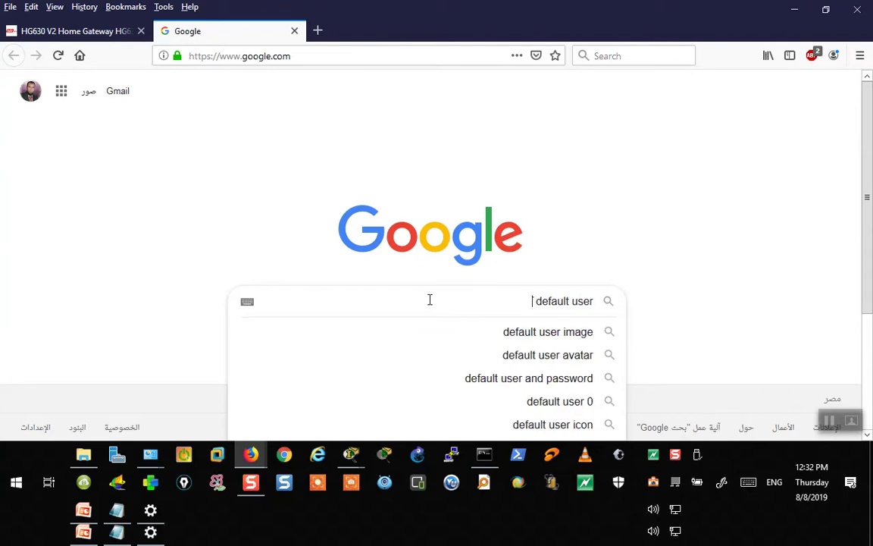
text(pass)
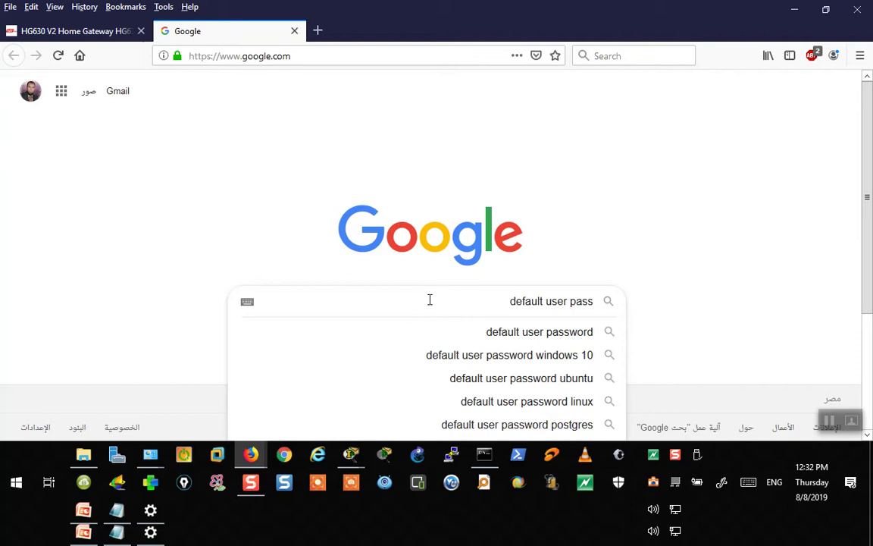
text( h)
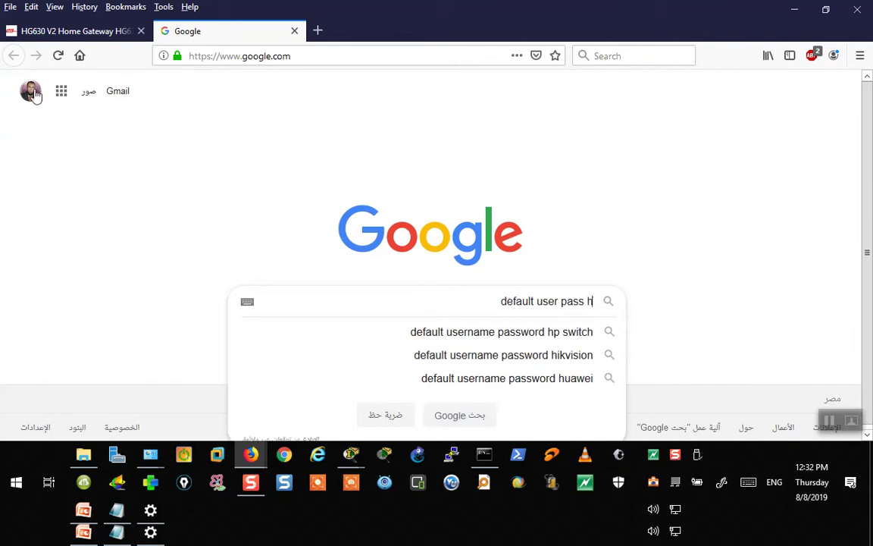
text(g)
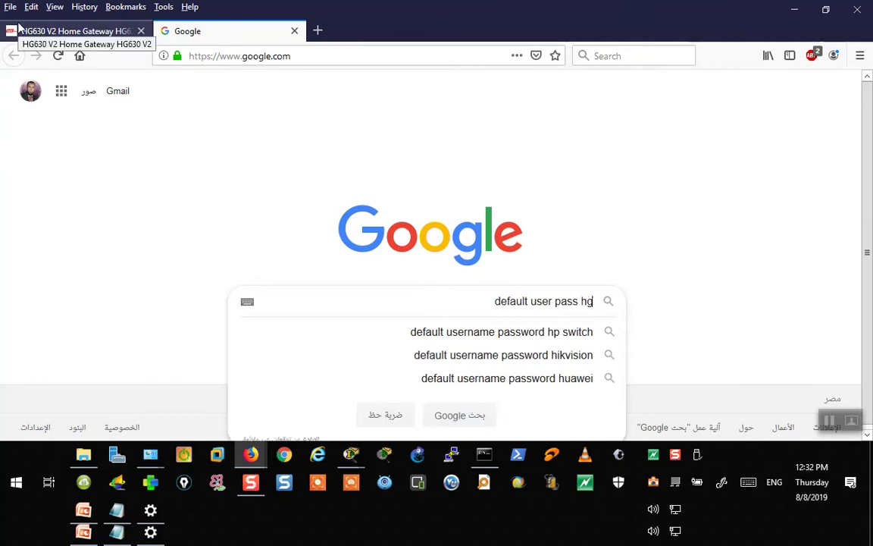
text(630)
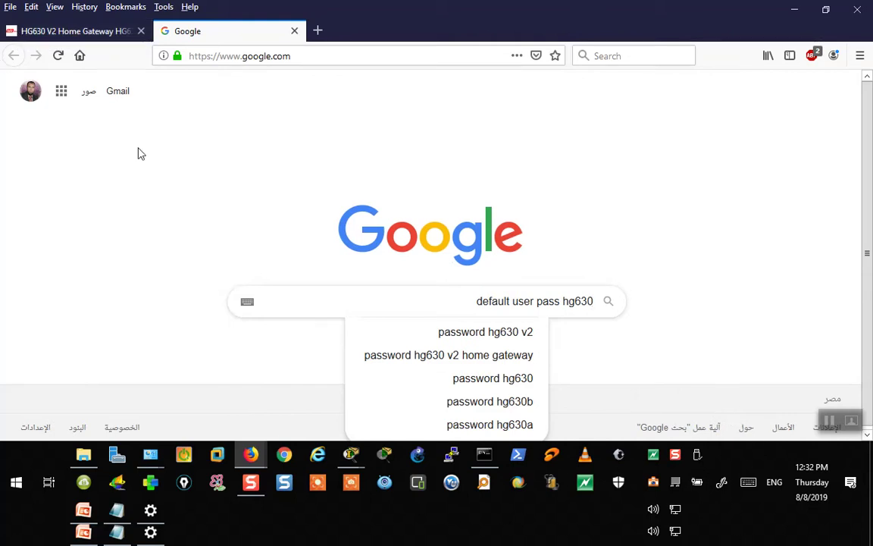
click(436, 331)
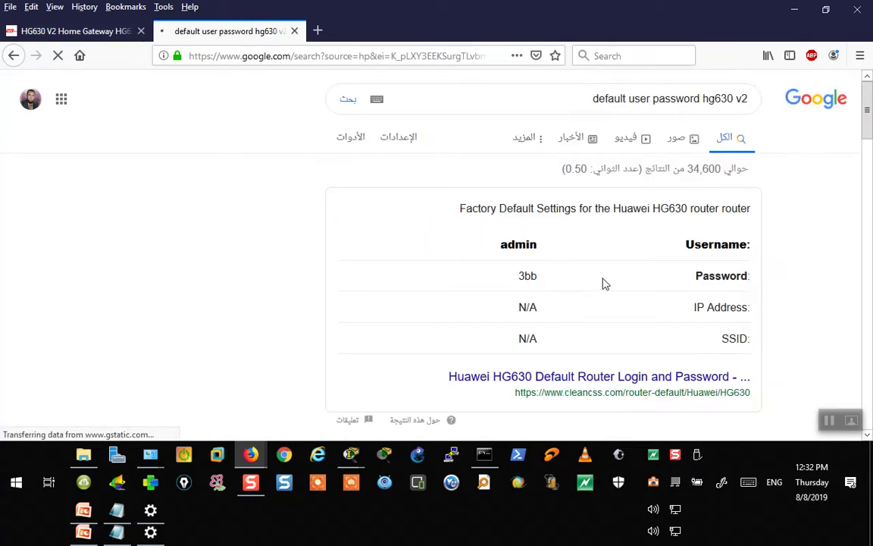
- Review the HG630 default login results and open the cleancss result in a new tab
scroll(602, 273, down, 2)
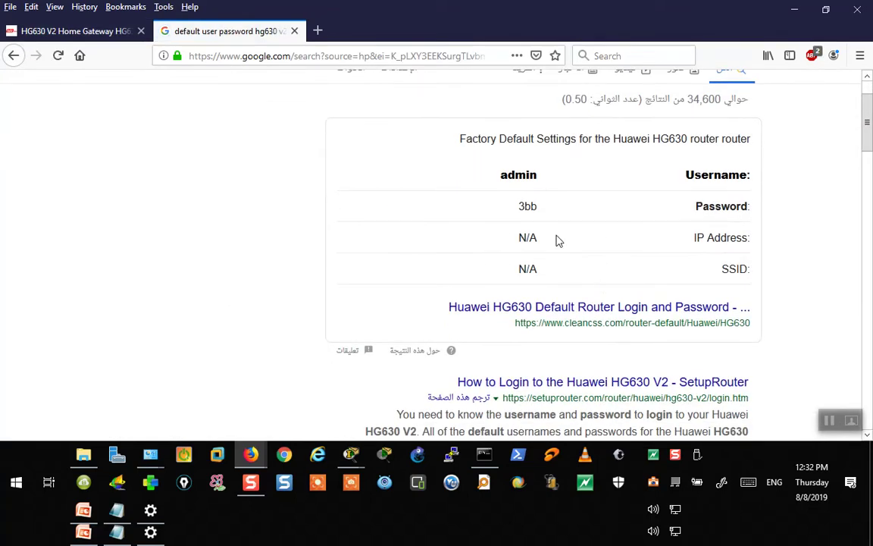
scroll(580, 224, up, 2)
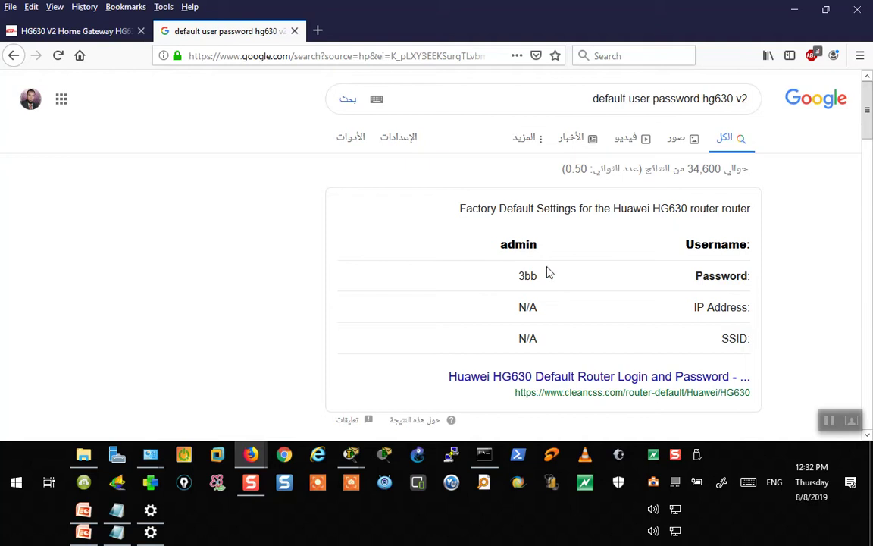
scroll(631, 311, down, 5)
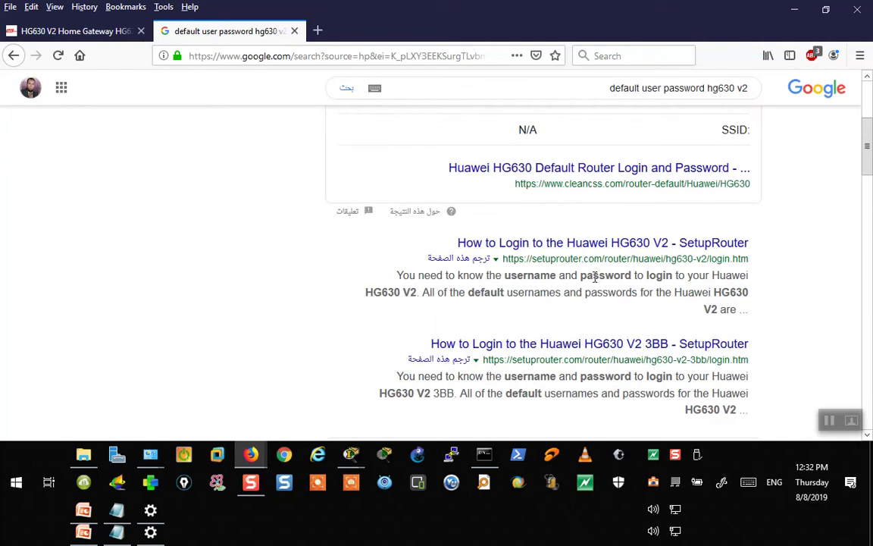
scroll(593, 269, up, 5)
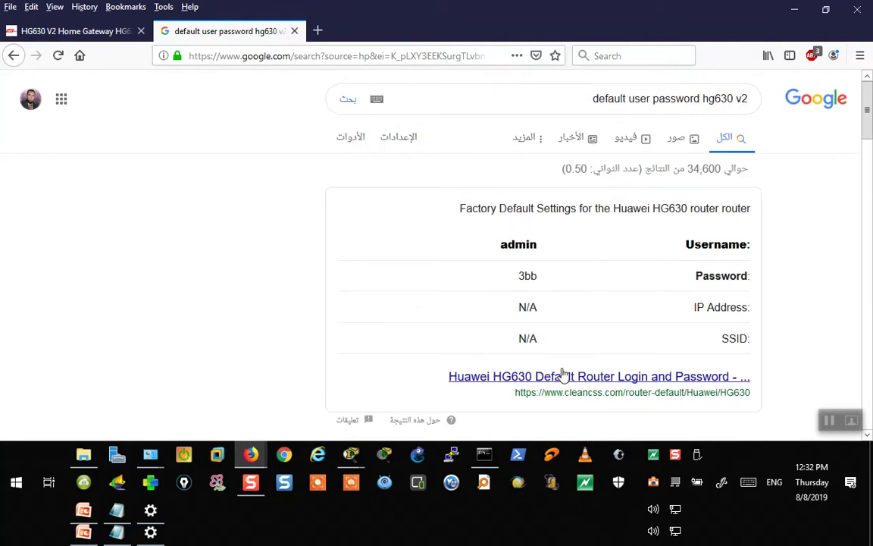
right_click(566, 374)
click(628, 206)
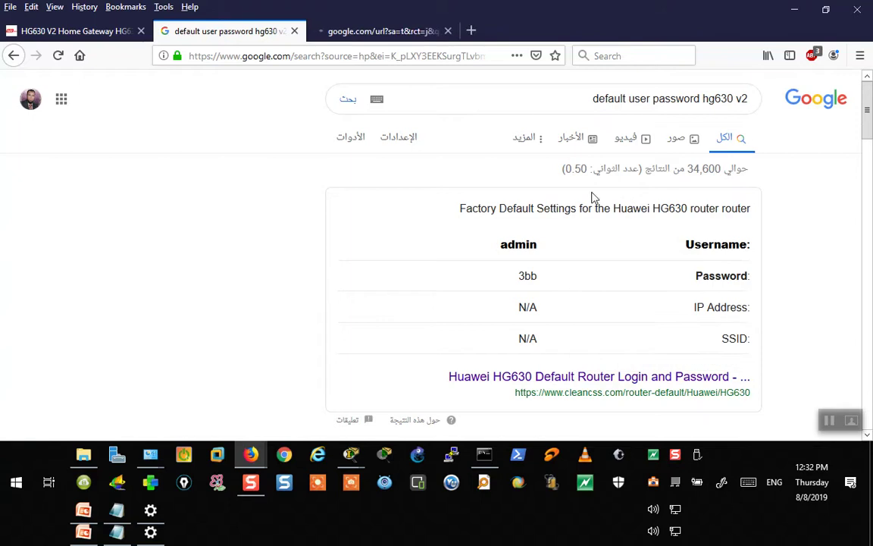
- Read the Huawei HG630 factory default credentials and common logins on the cleancss page
click(386, 31)
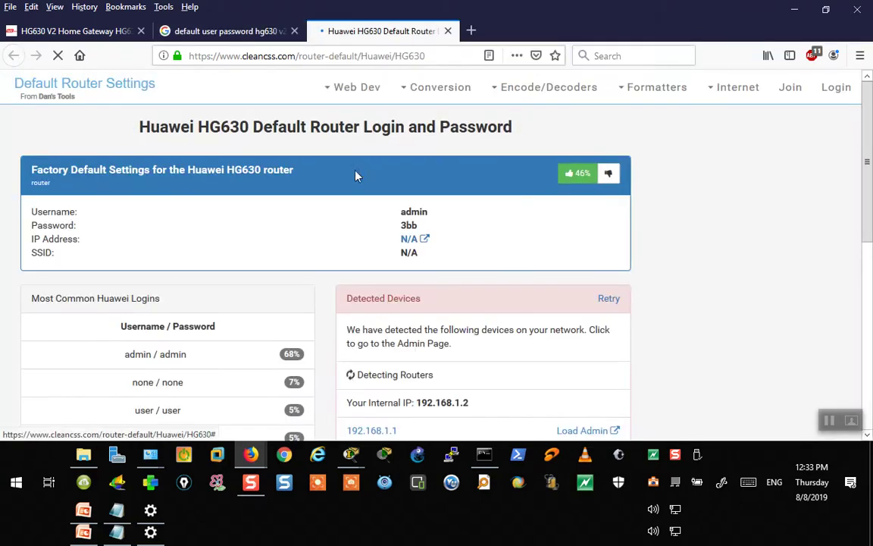
scroll(356, 178, down, 2)
scroll(383, 245, down, 1)
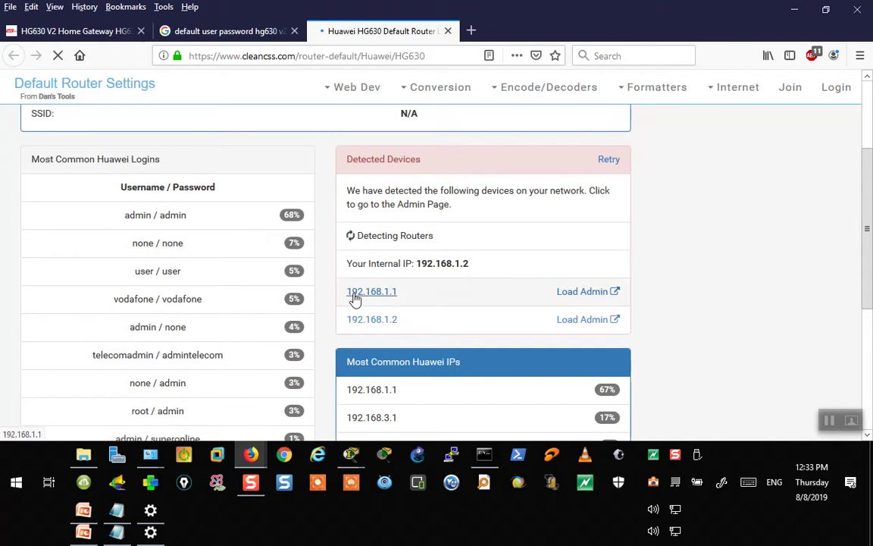
scroll(138, 220, up, 3)
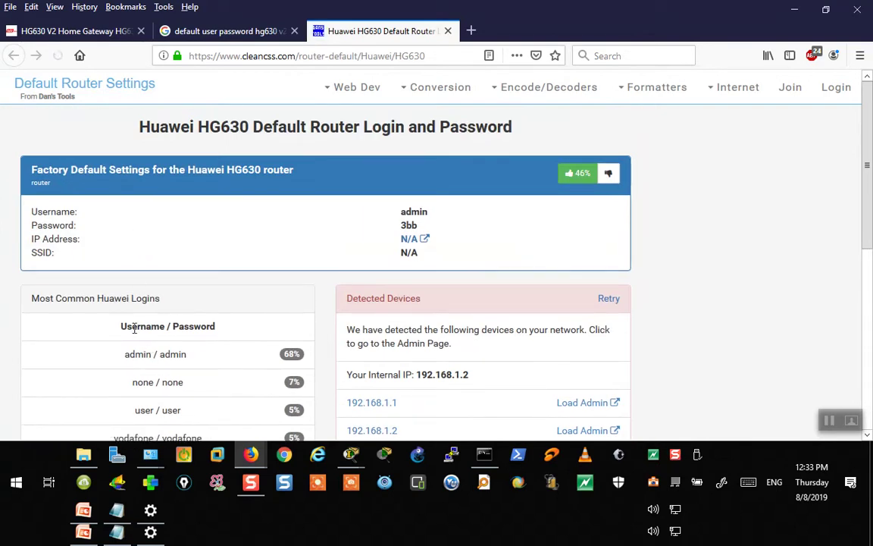
scroll(137, 288, down, 3)
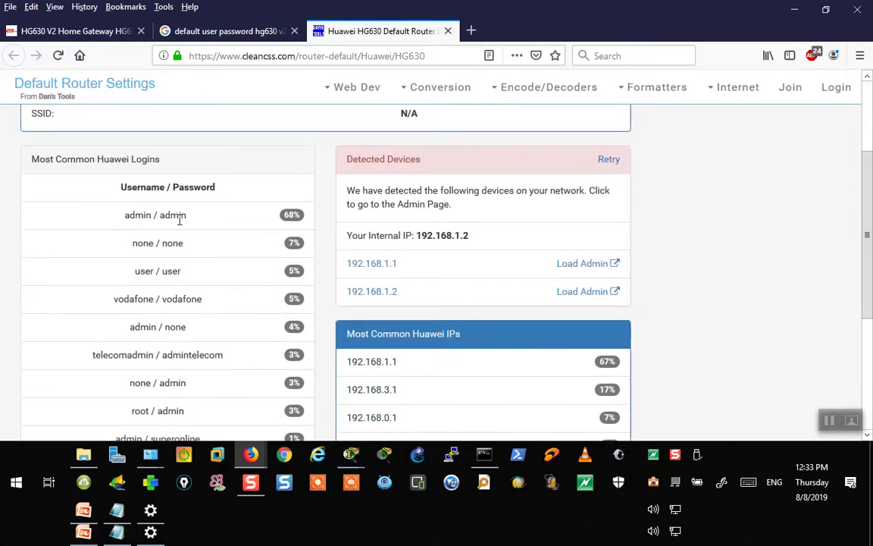
scroll(159, 262, down, 2)
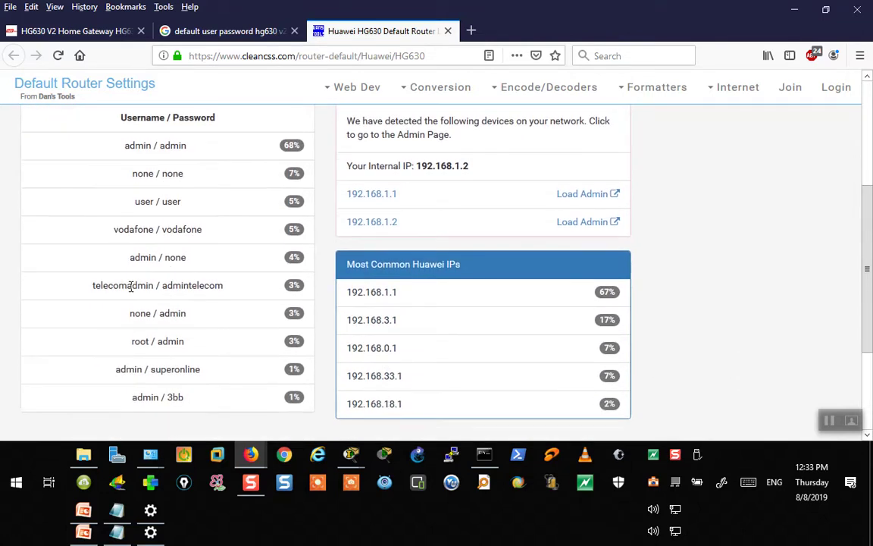
scroll(132, 230, down, 2)
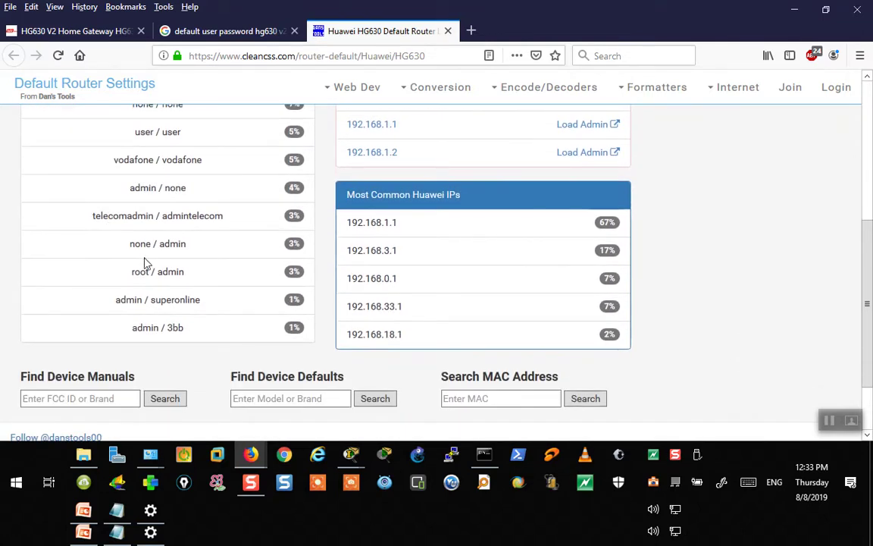
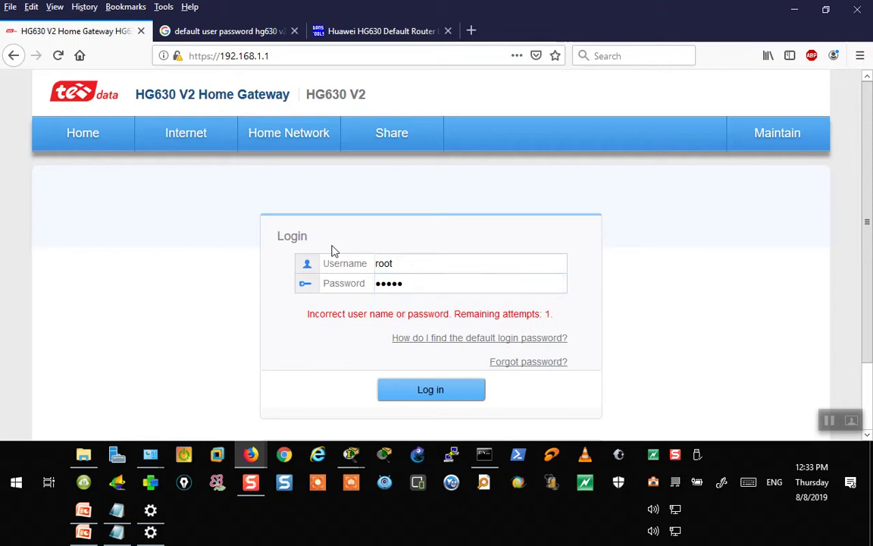
- Retry the locked router login, swap the Huawei page for a blank tab, and minimize Firefox
click(453, 391)
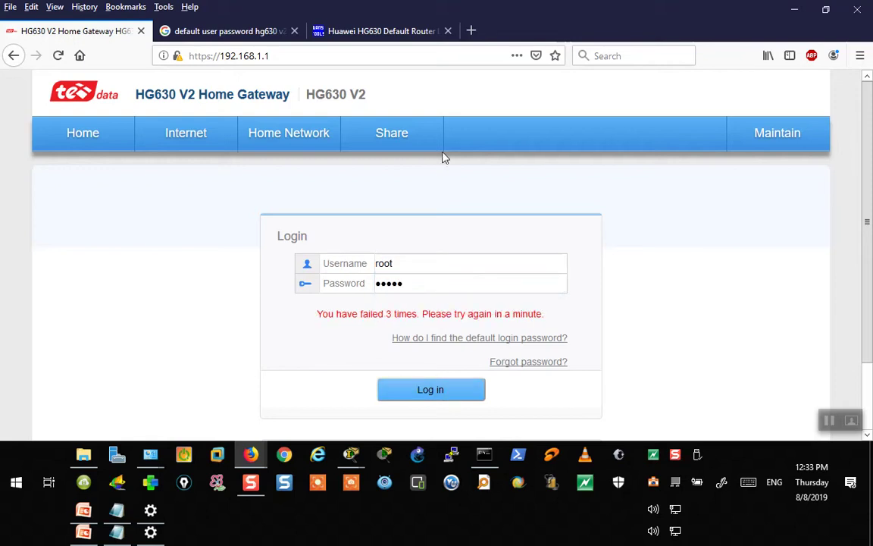
click(471, 31)
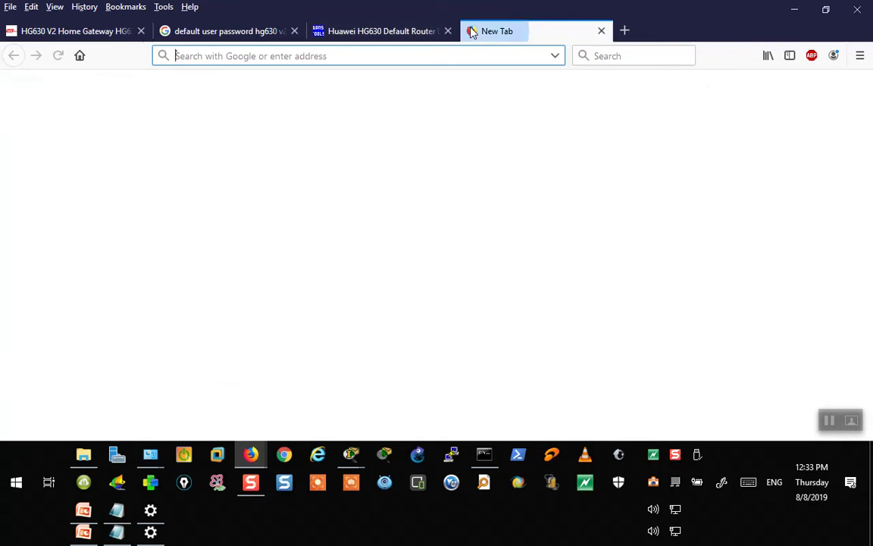
click(430, 30)
click(448, 30)
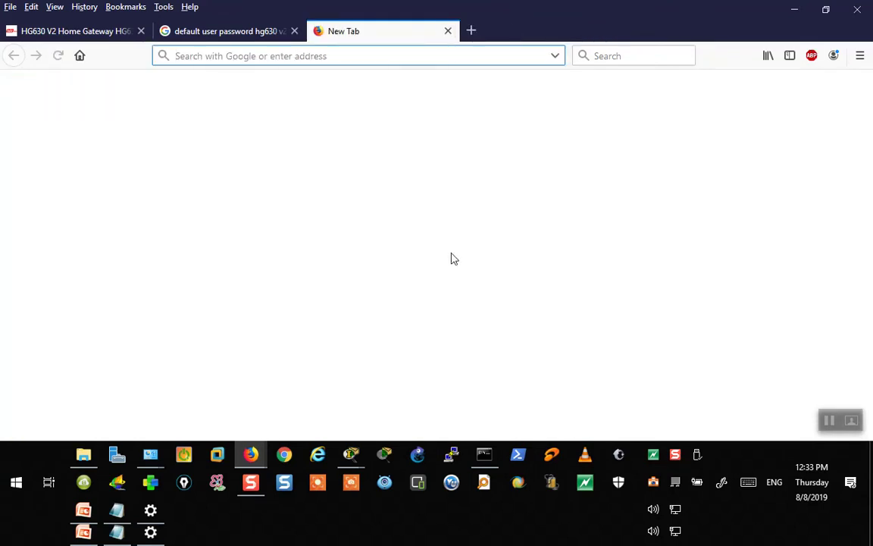
click(796, 11)
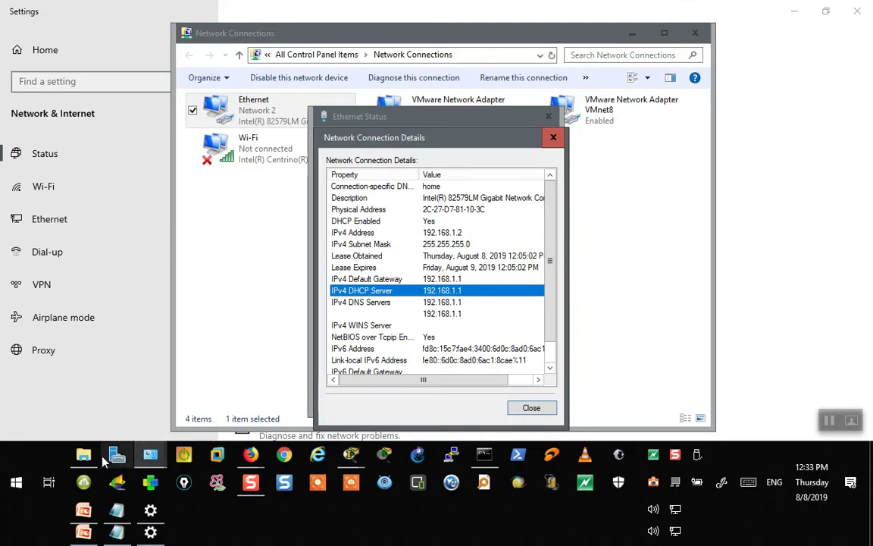
- Switch to the CCNA Sessions Agenda folder, glance at the network fundamentals slides, then return
click(85, 456)
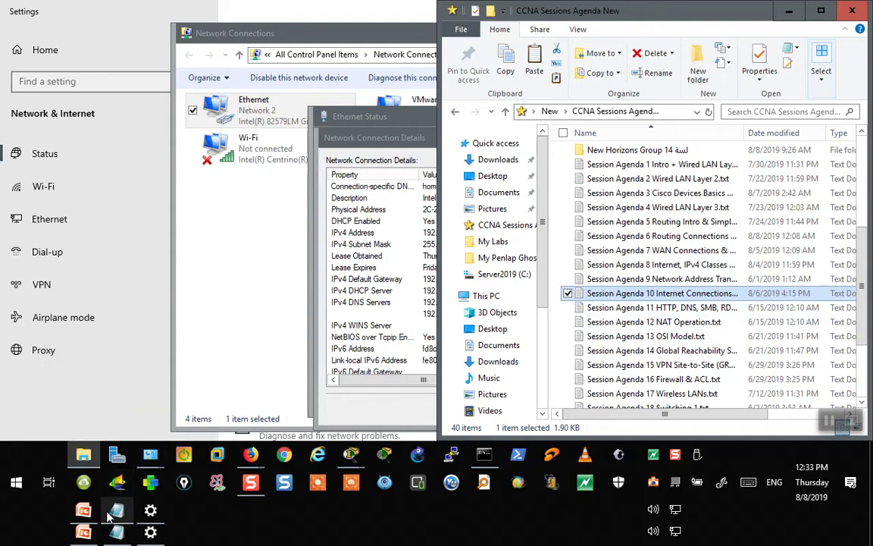
click(83, 509)
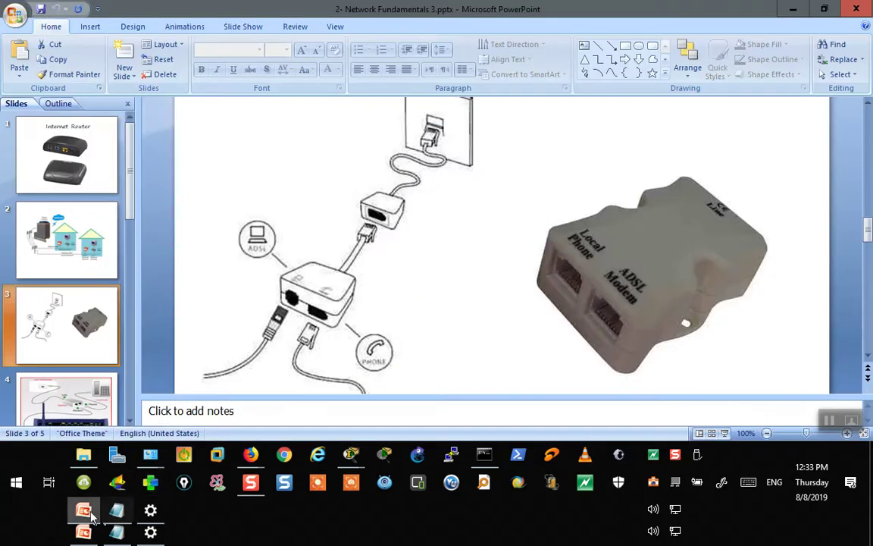
click(83, 455)
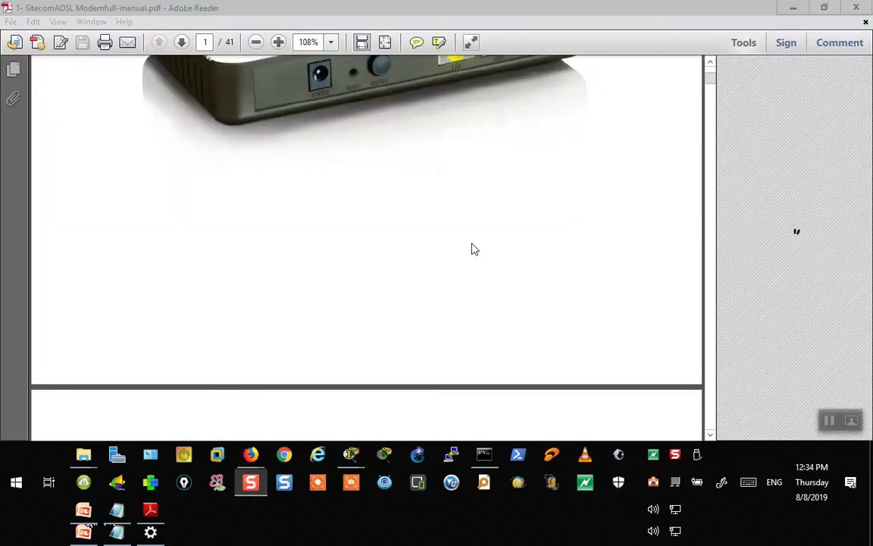
- Scroll the Sitecom ADSL modem manual past its table of contents to page 4
scroll(391, 226, up, 2)
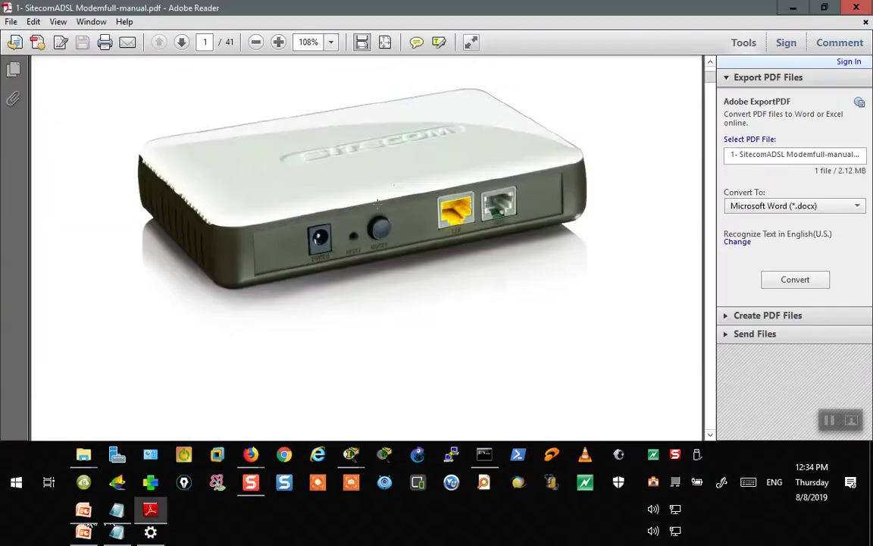
scroll(383, 273, down, 5)
scroll(383, 278, down, 10)
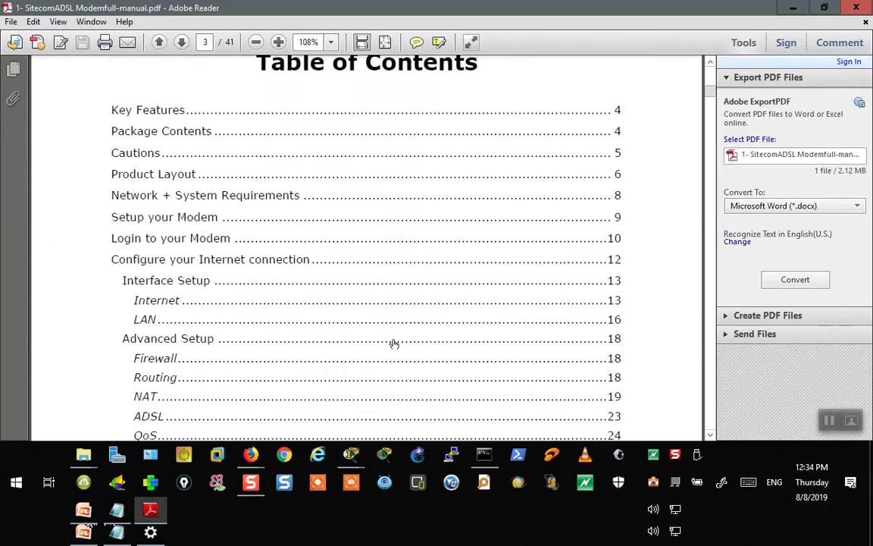
scroll(294, 348, down, 5)
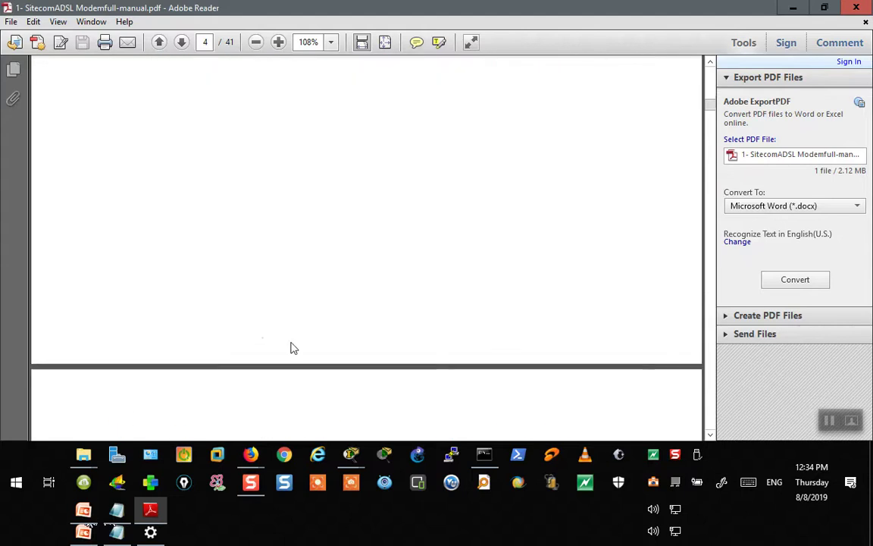
mouse_move(120, 512)
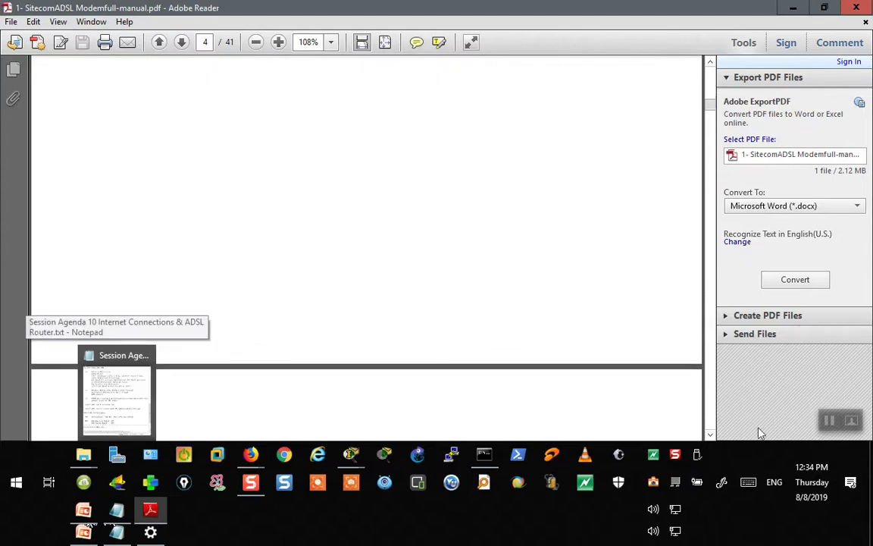
click(836, 422)
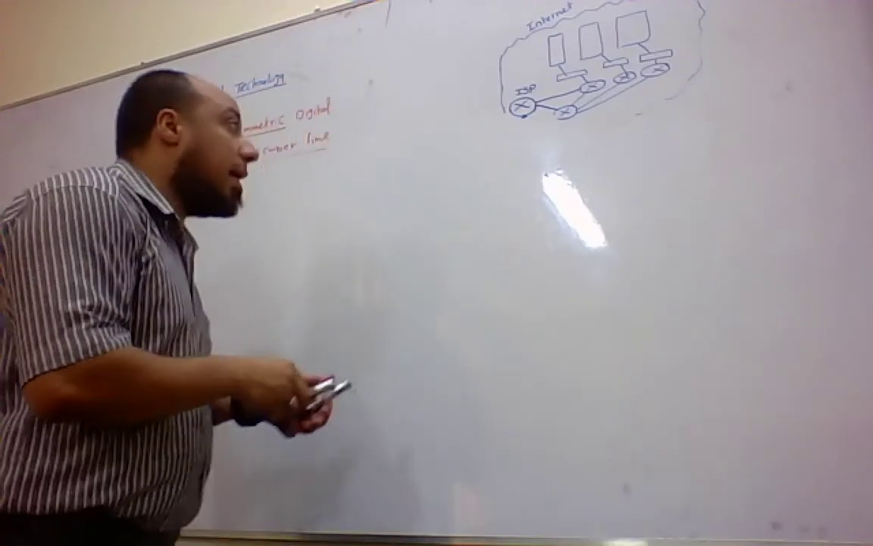